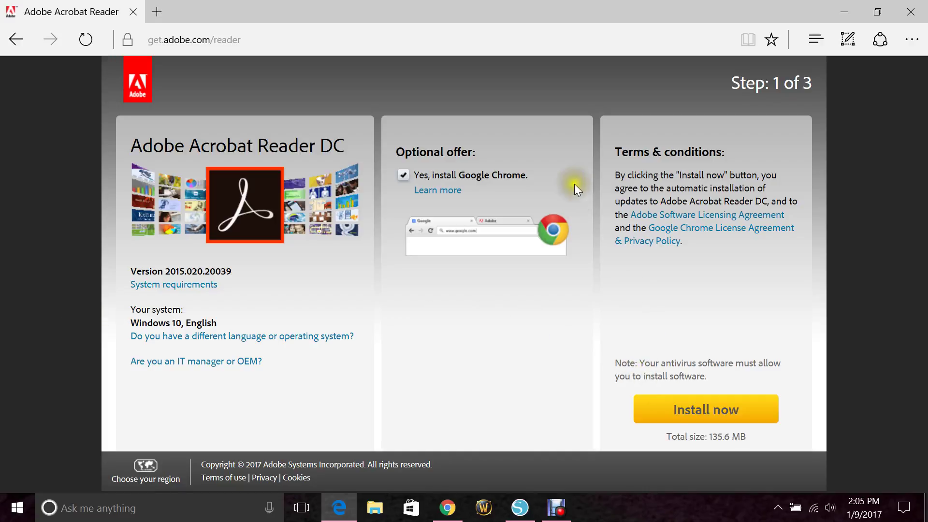
Step: Close the Adobe Reader download page in Edge and bring Silhouette Studio's invitation design back
click(911, 8)
click(518, 506)
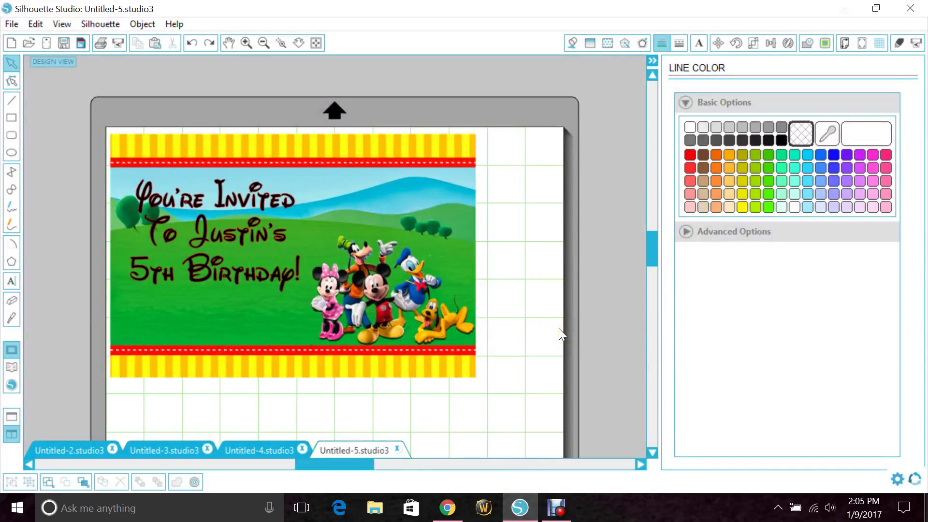
drag(539, 189, 437, 207)
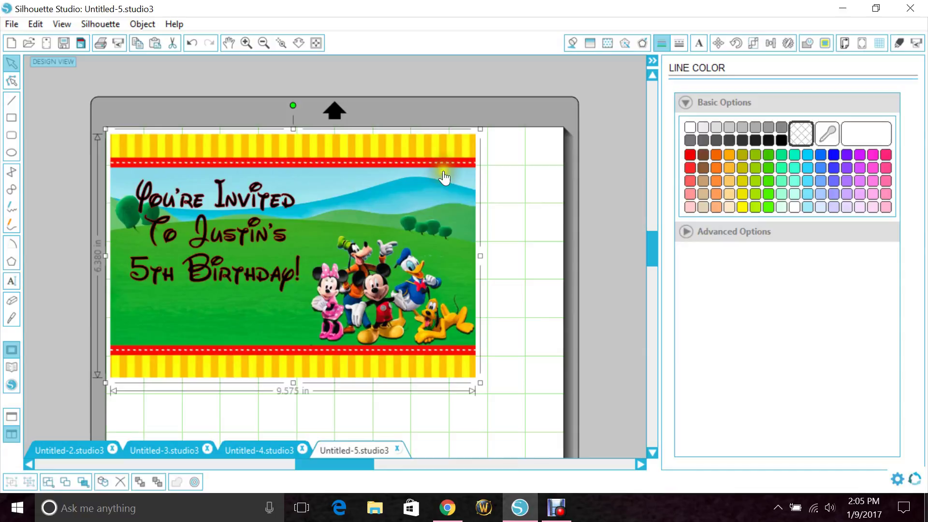
click(246, 205)
click(246, 205)
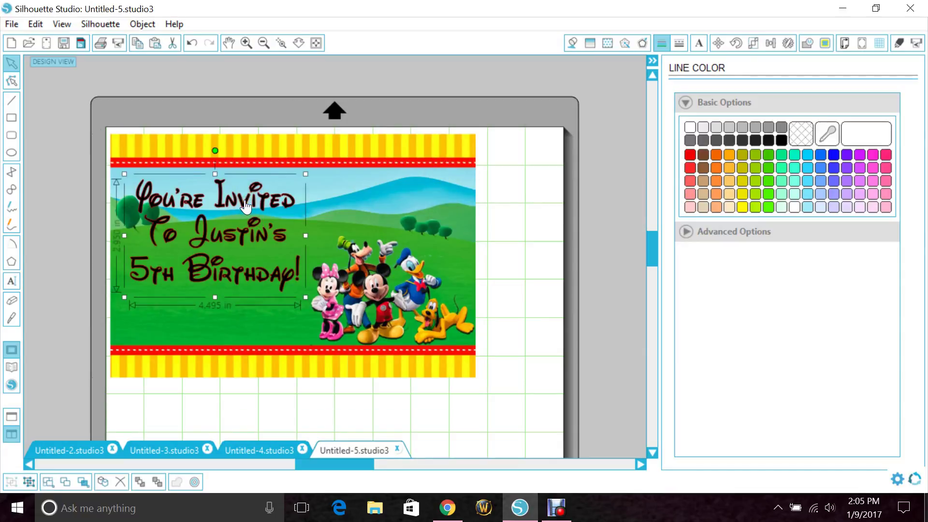
click(211, 264)
click(502, 274)
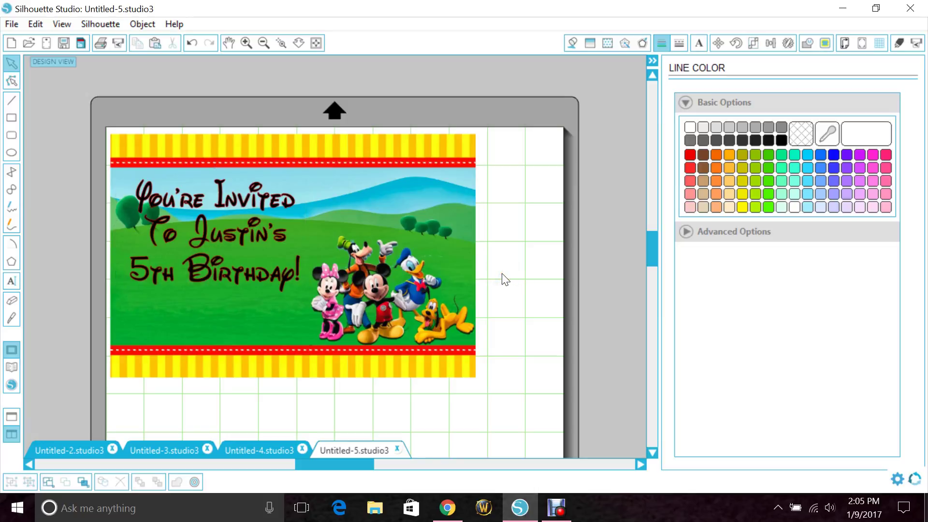
drag(481, 261, 500, 284)
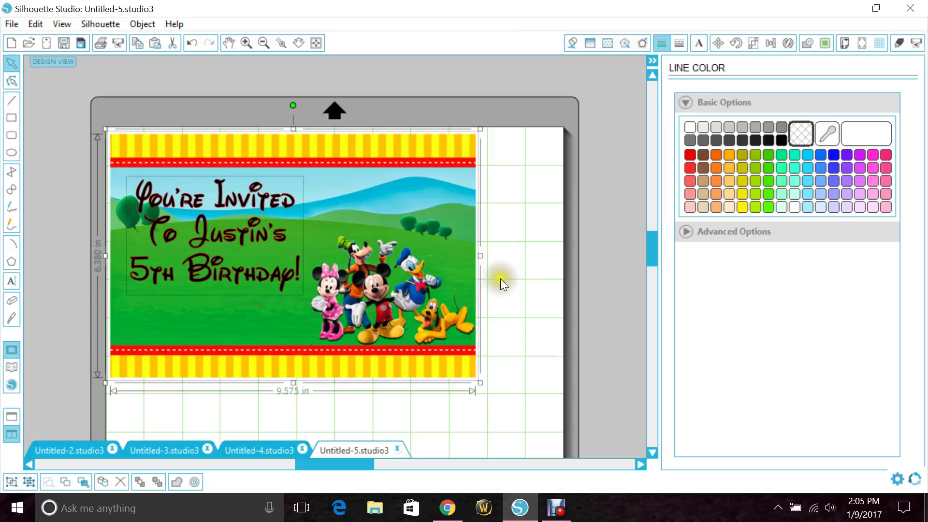
click(502, 277)
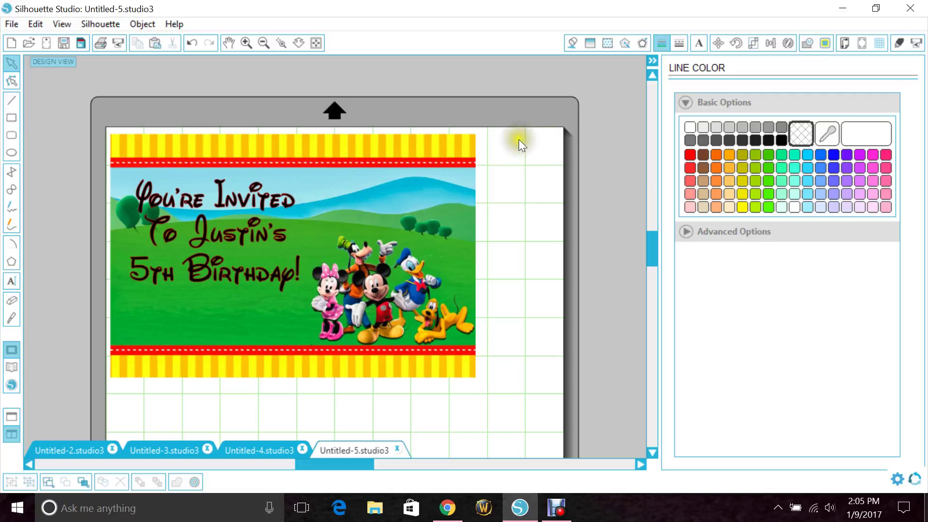
Step: Set the page size to 8.5 × 11 in portrait and select the invitation image
click(841, 47)
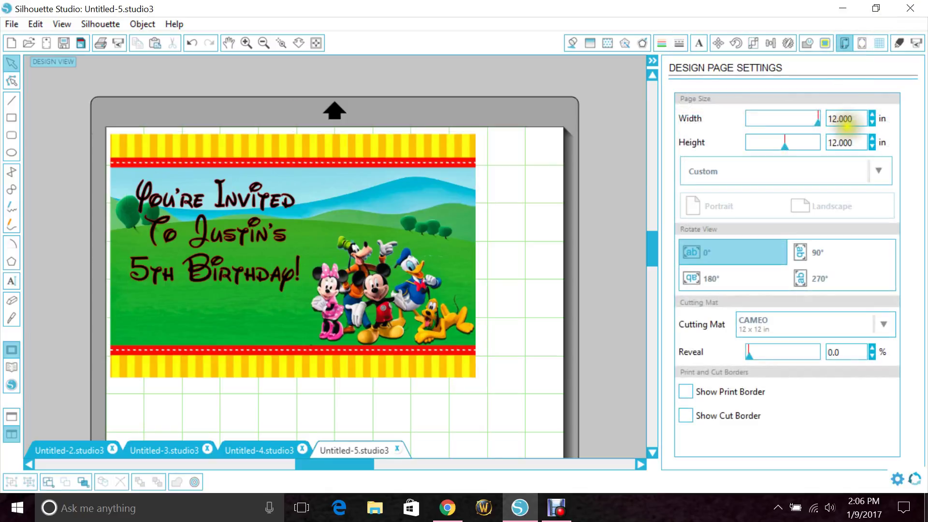
double_click(853, 119)
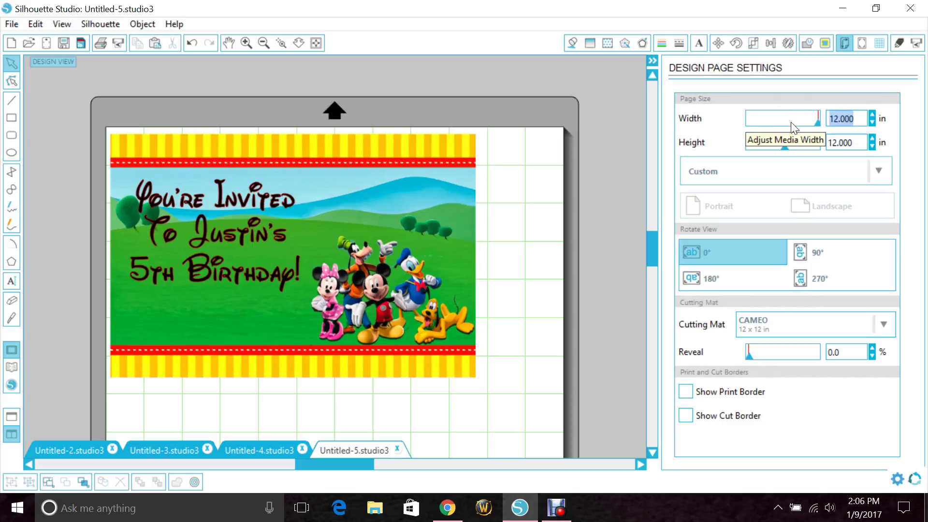
text(8.5)
key(Tab)
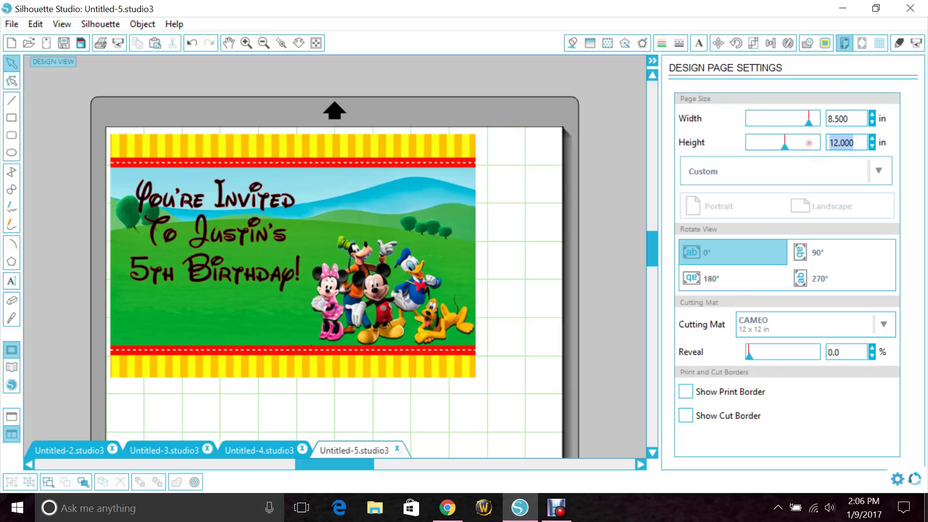
text(11)
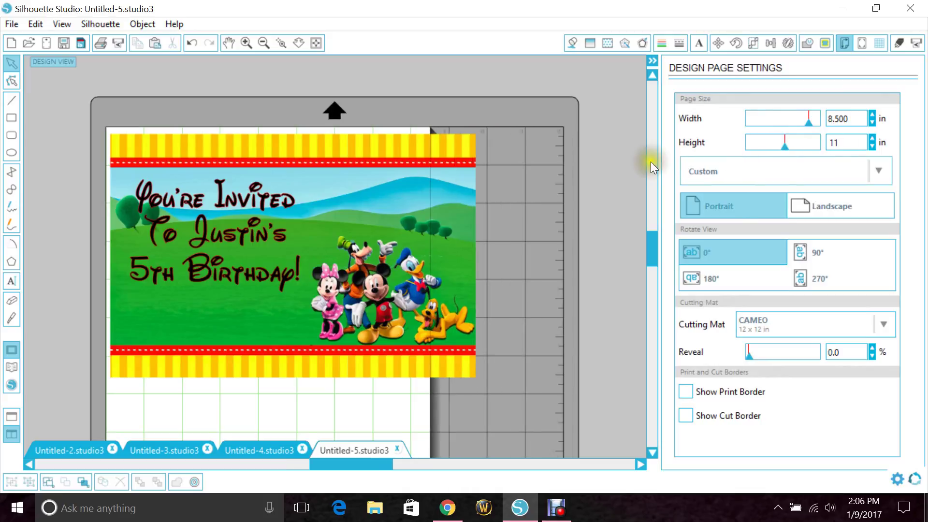
click(665, 147)
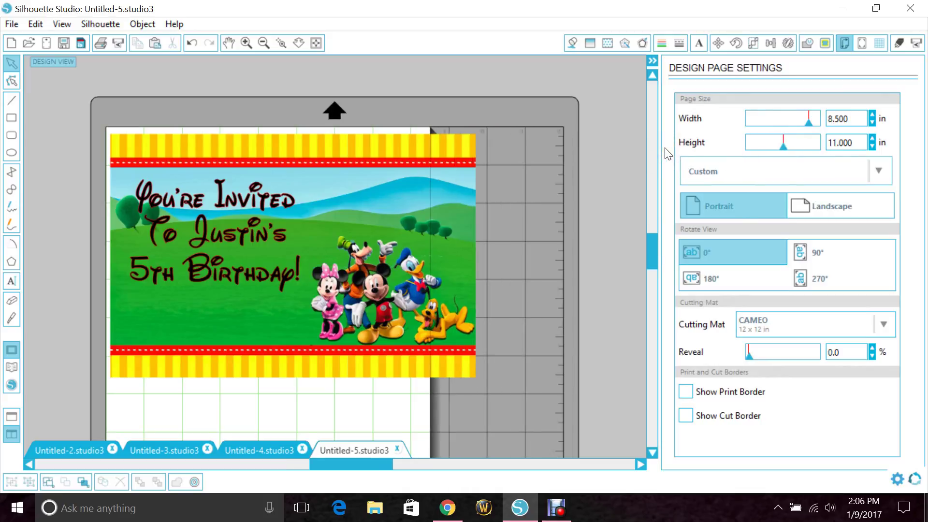
click(641, 164)
click(246, 230)
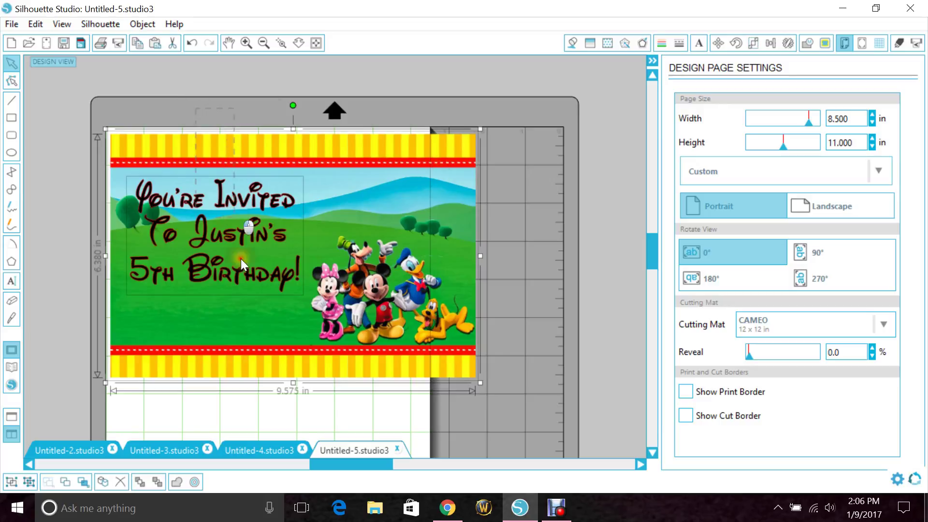
Step: Rotate the invitation 90° counter-clockwise and move it into the page's top-left corner
click(316, 100)
drag(299, 106, 166, 255)
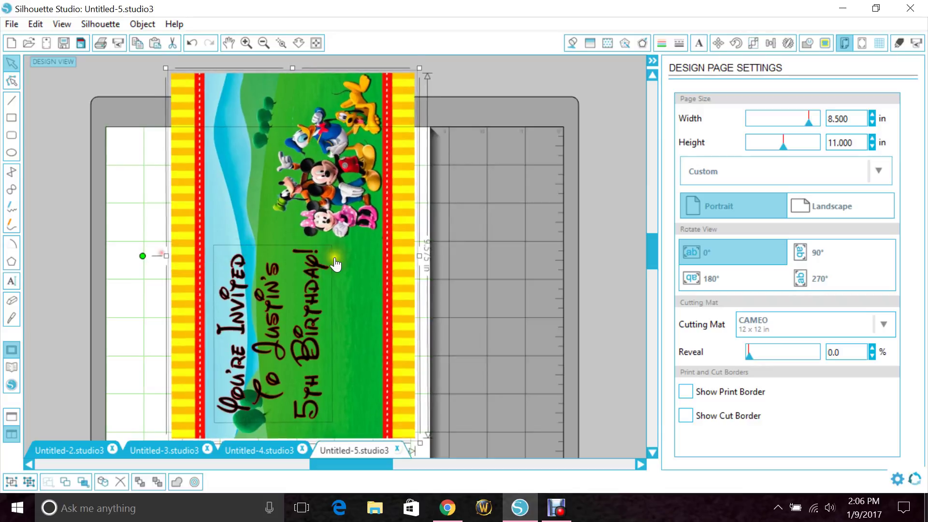
drag(335, 264, 275, 325)
click(572, 305)
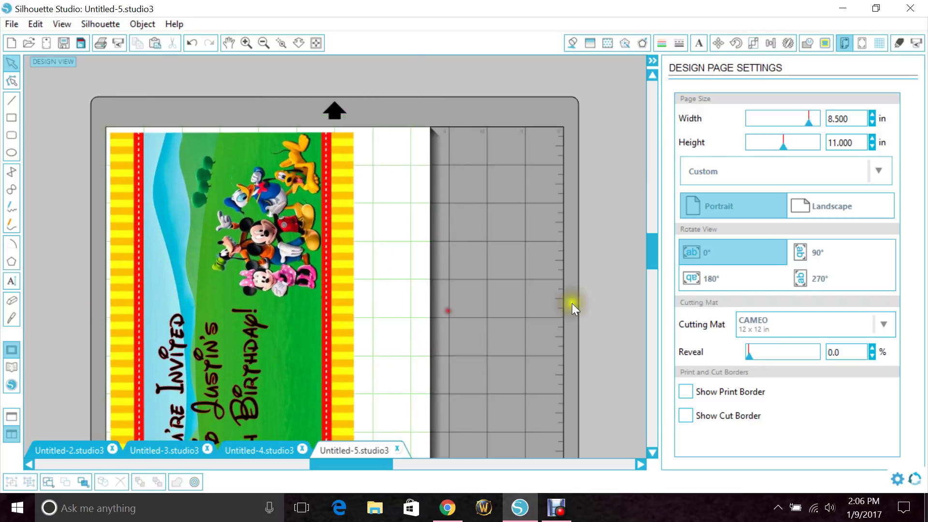
drag(651, 256, 650, 268)
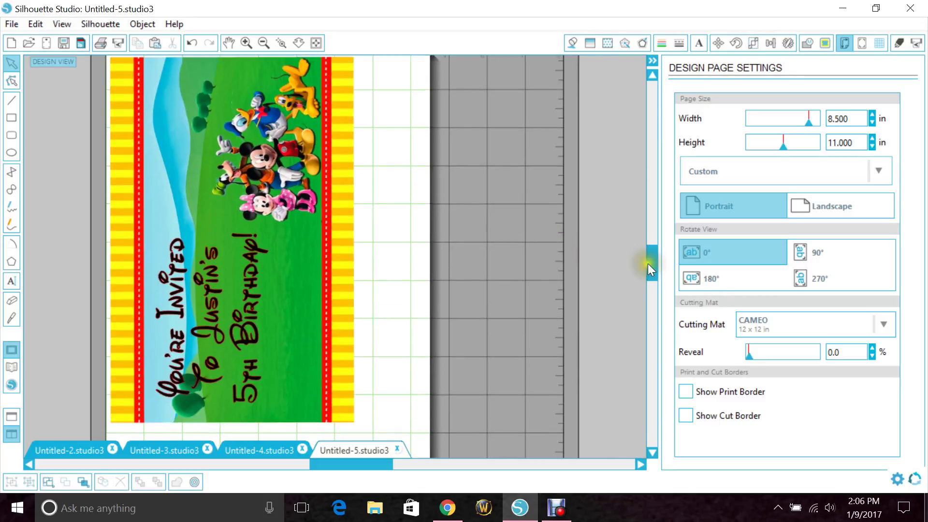
drag(648, 265, 647, 261)
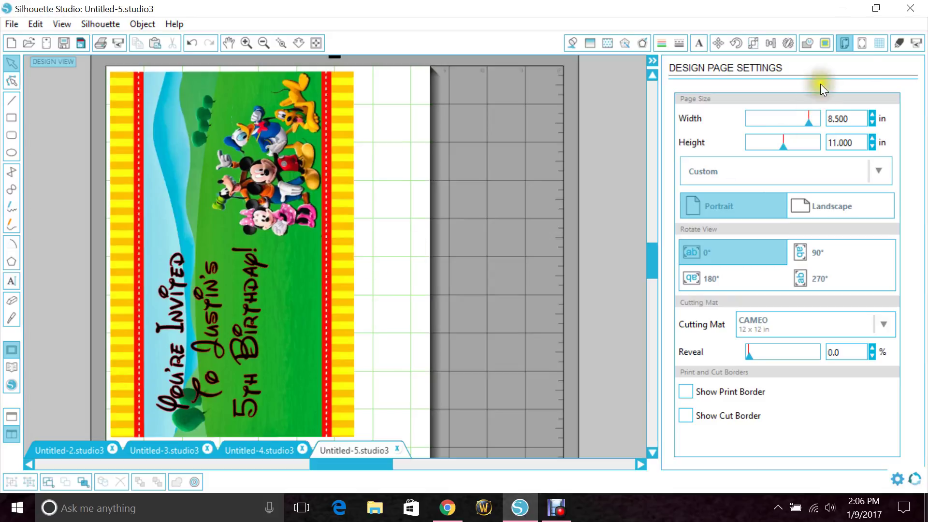
Step: Uncheck Show Grid so the invitation sits on a plain white page
click(880, 45)
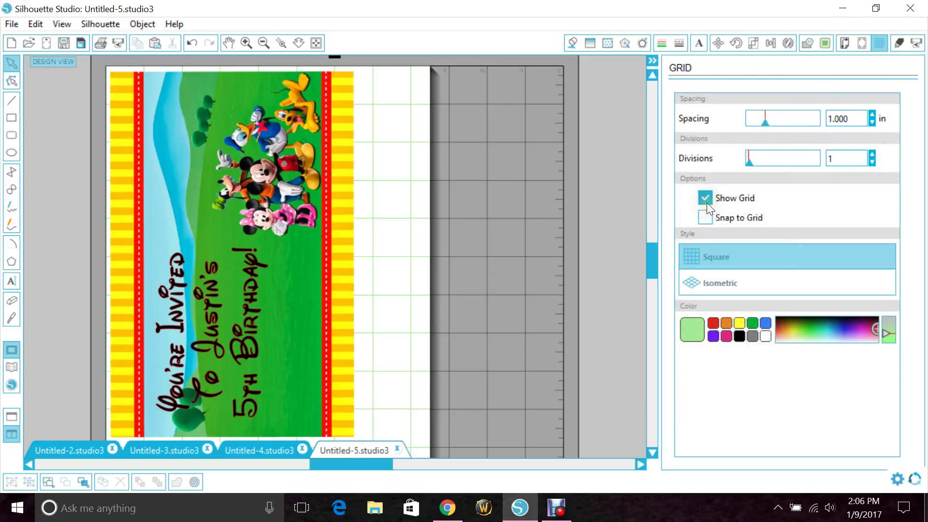
click(706, 202)
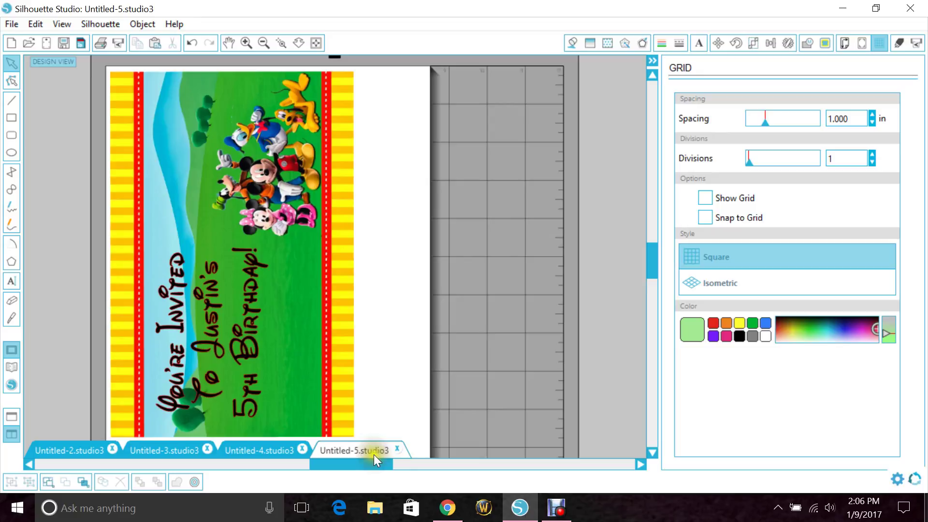
drag(363, 467, 353, 467)
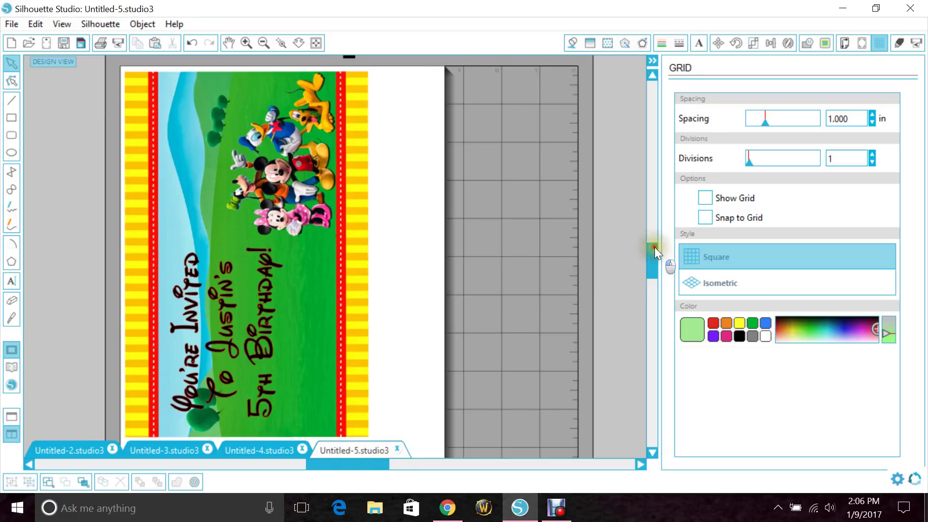
drag(654, 247, 654, 254)
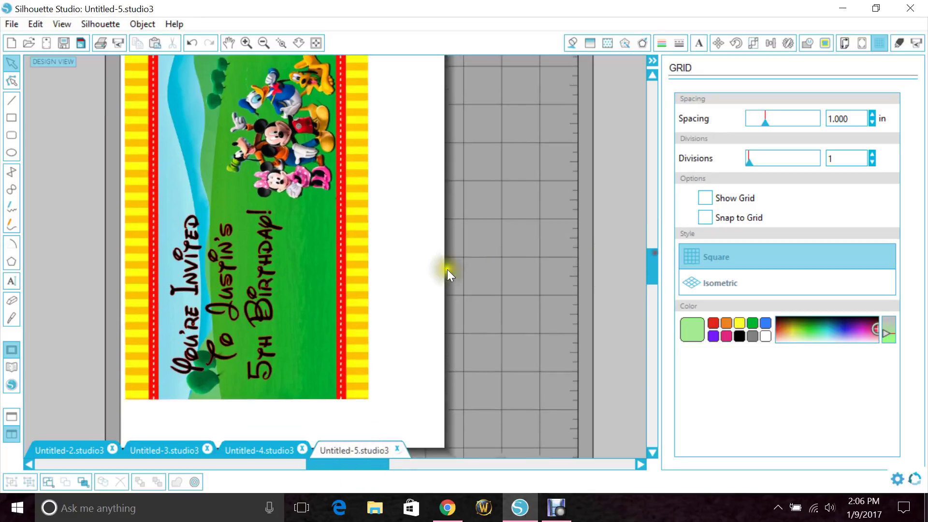
Step: Set the greeting text group's line colour to none, removing its cut outline
click(422, 169)
drag(410, 231, 372, 289)
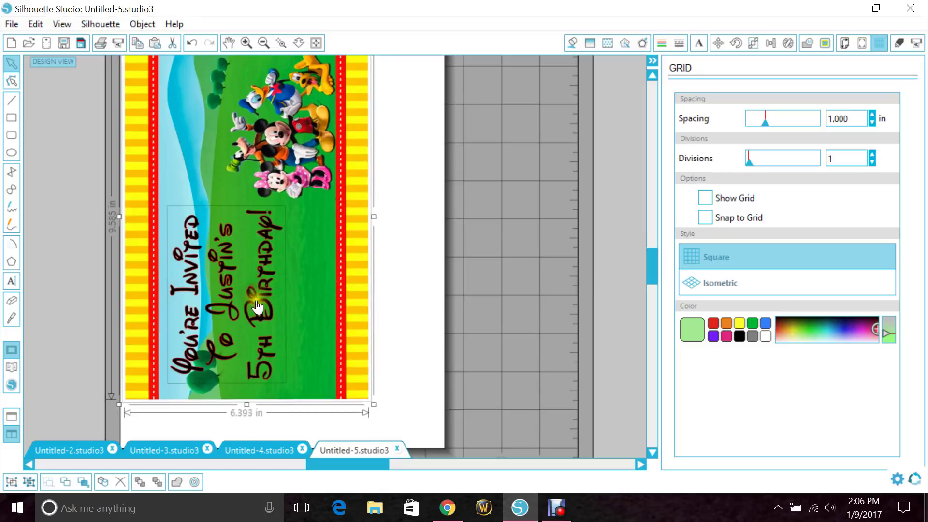
click(399, 292)
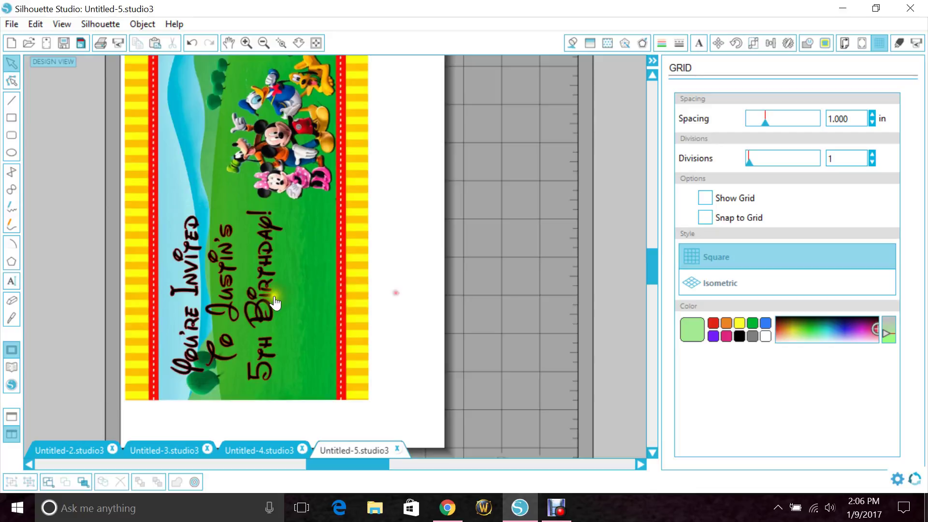
click(260, 312)
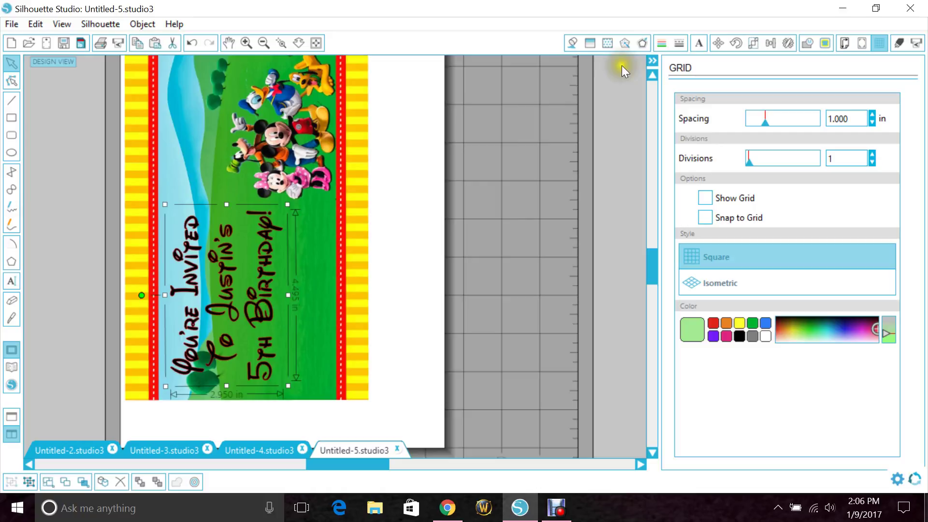
click(660, 44)
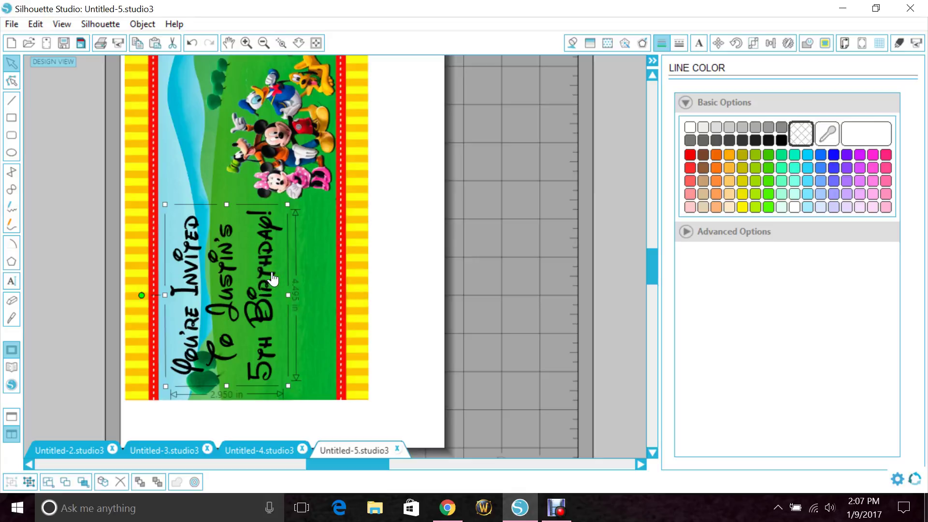
click(452, 335)
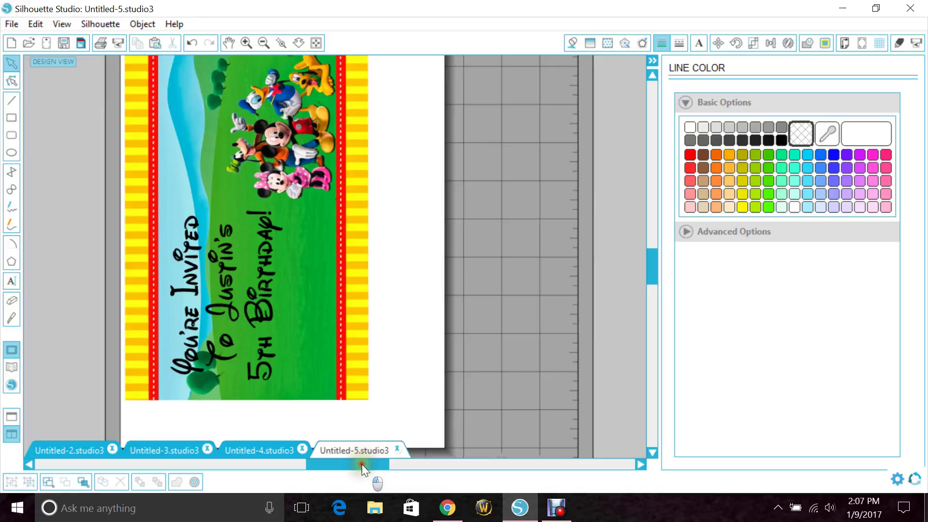
drag(361, 464, 359, 466)
drag(647, 273, 650, 271)
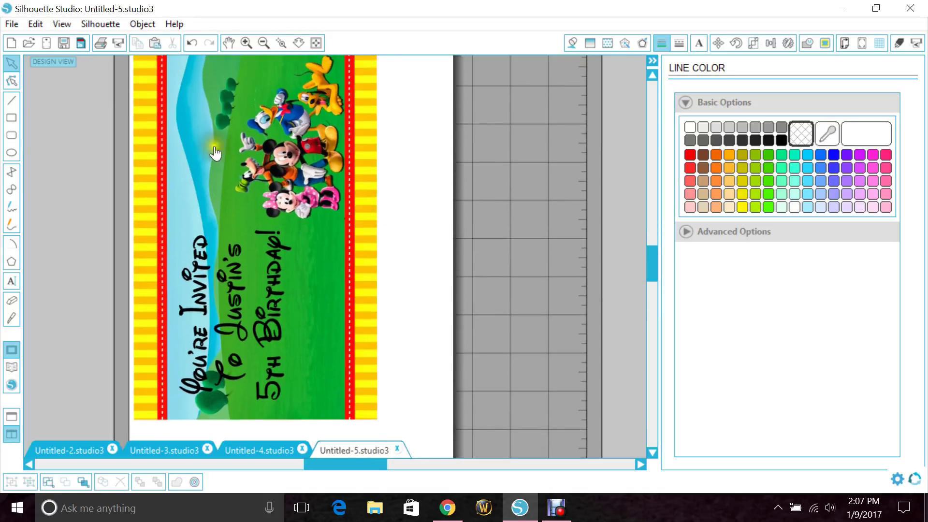
Step: Print the invitation to the PDFCreator printer from File > Print
click(11, 24)
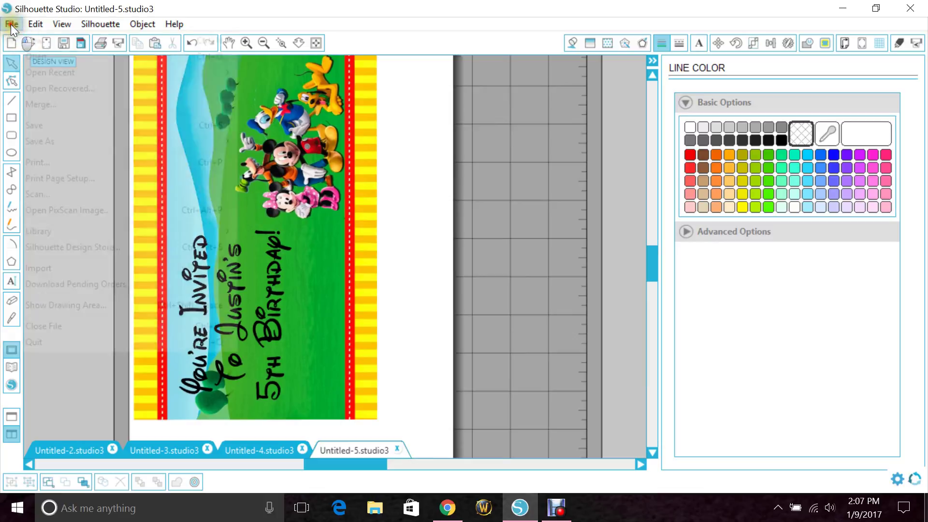
click(62, 162)
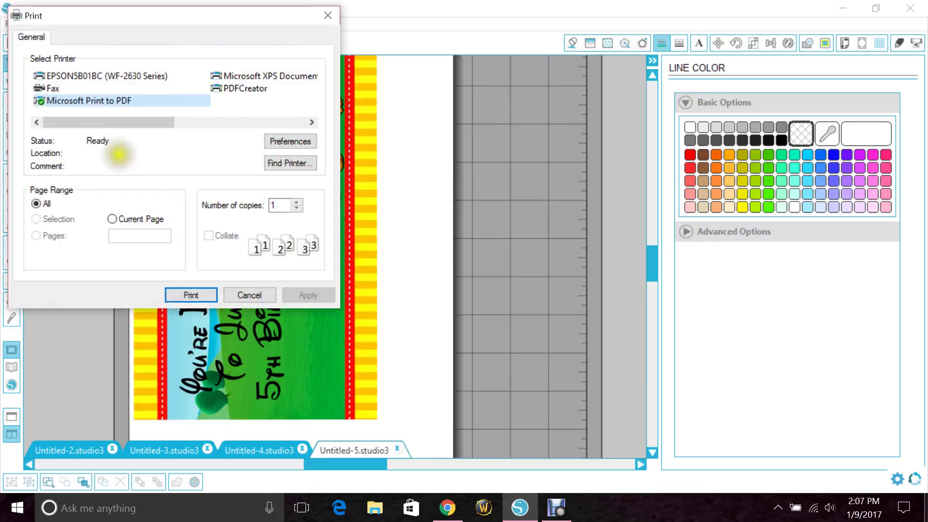
click(245, 92)
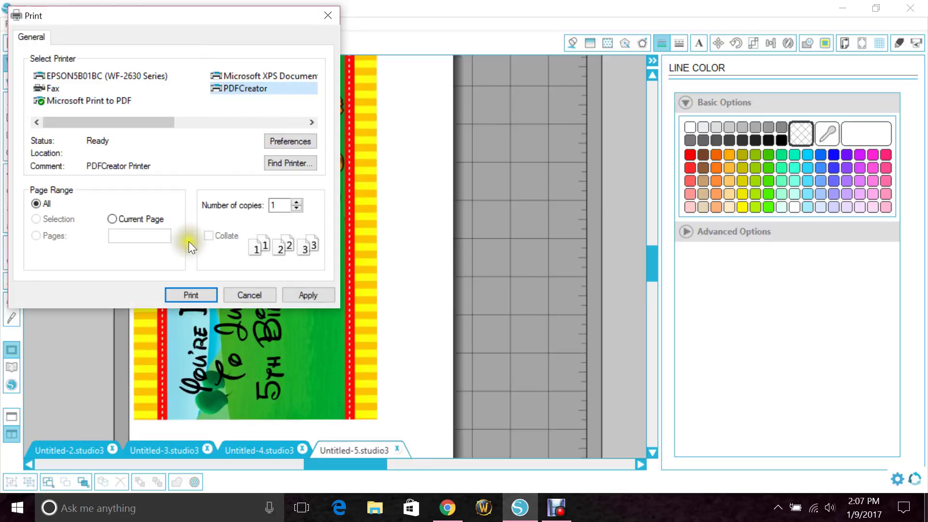
click(190, 293)
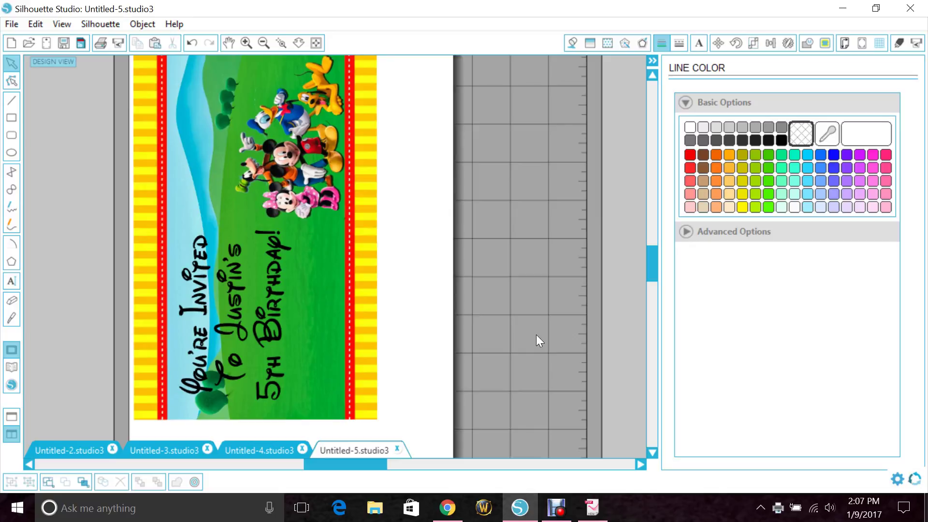
Step: Decline the PDFCreator update and save the invitation as document.pdf on the Desktop
click(592, 507)
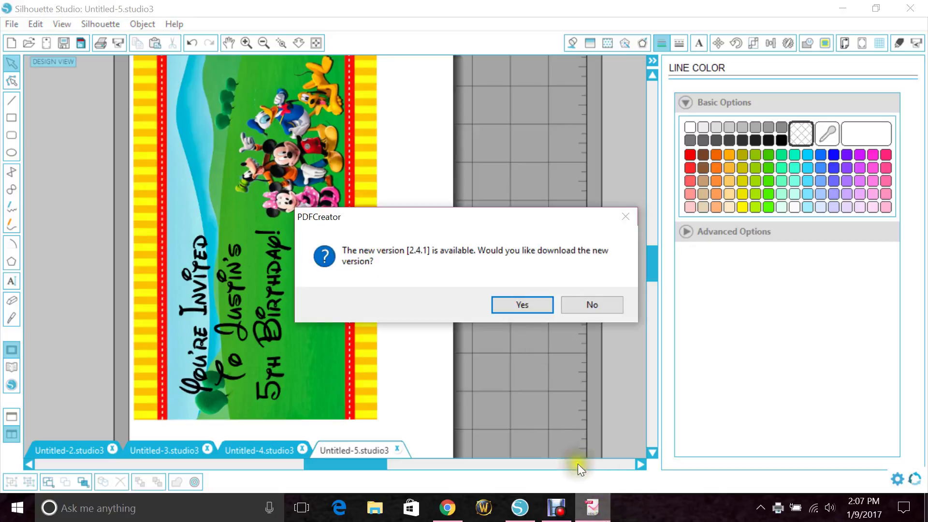
click(586, 305)
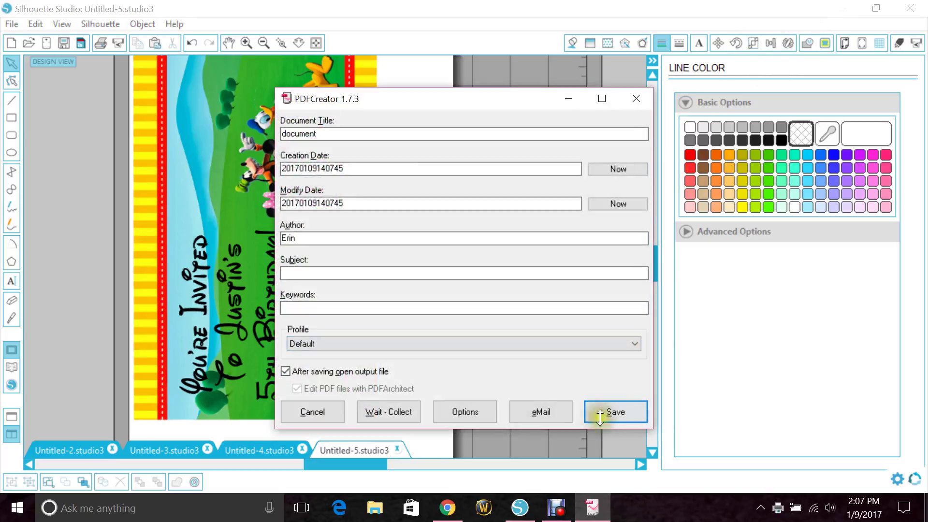
drag(284, 136, 347, 139)
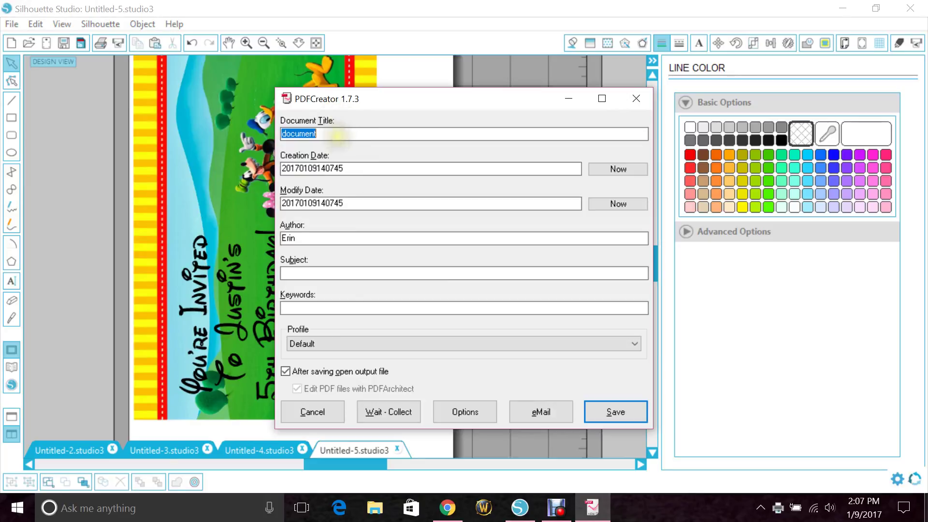
click(602, 411)
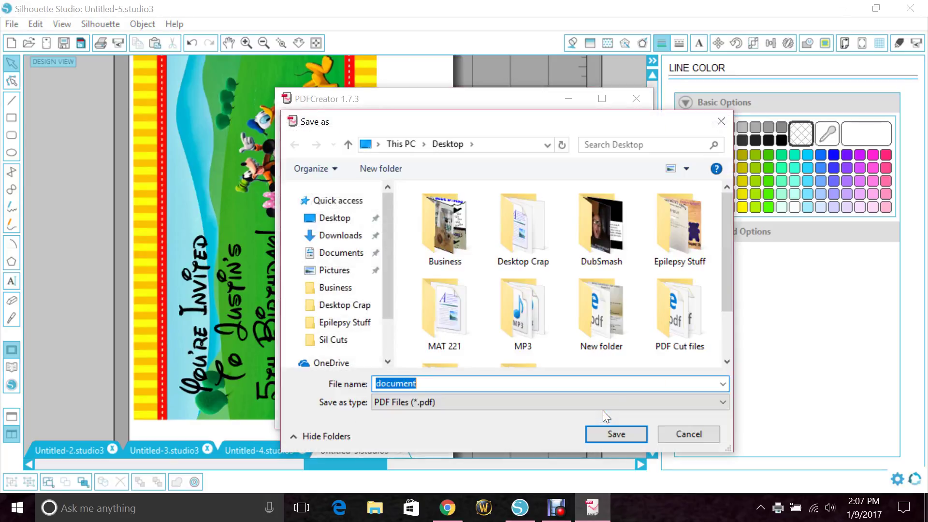
click(601, 437)
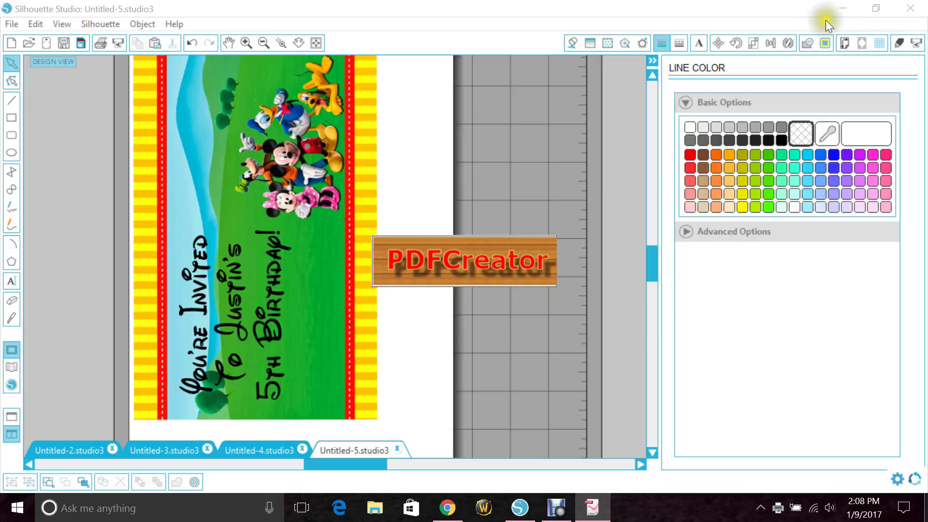
Step: Minimize Silhouette Studio and scroll through document.pdf in Edge to check the birthday text
click(836, 10)
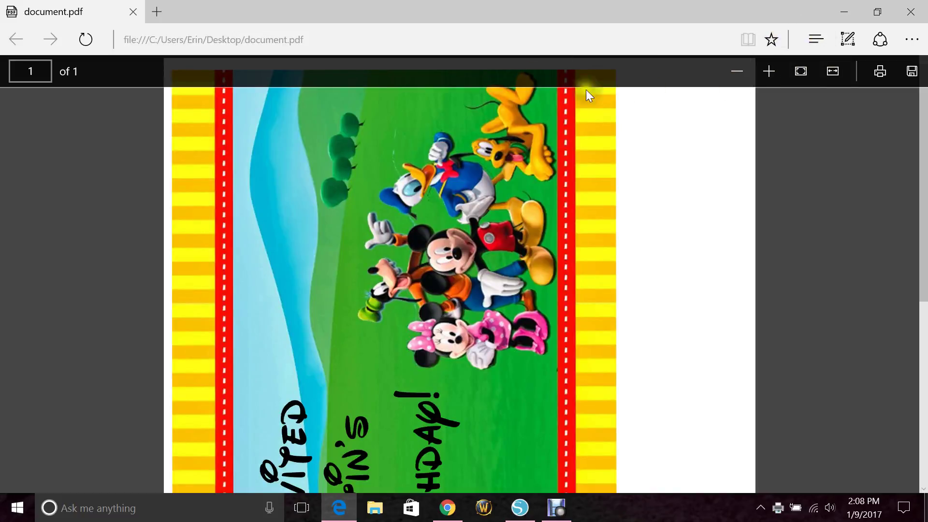
scroll(737, 216, down, 7)
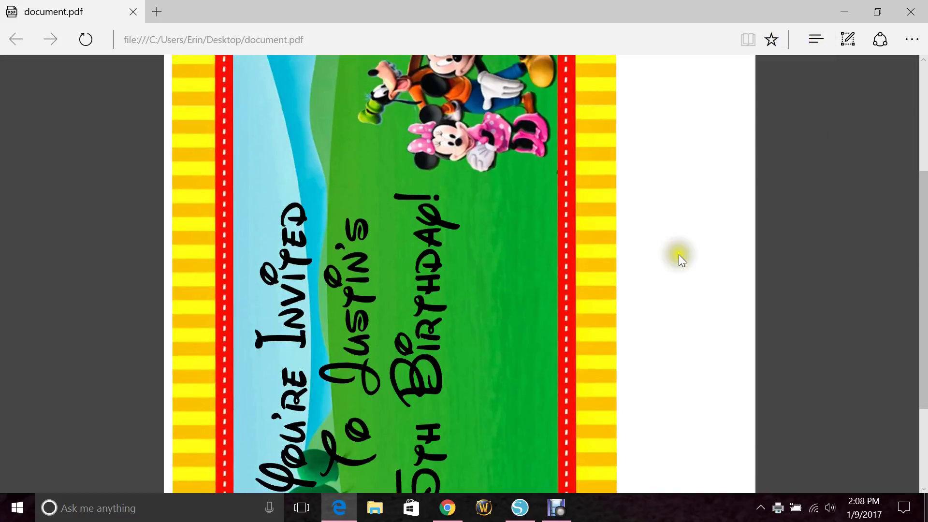
scroll(681, 260, up, 5)
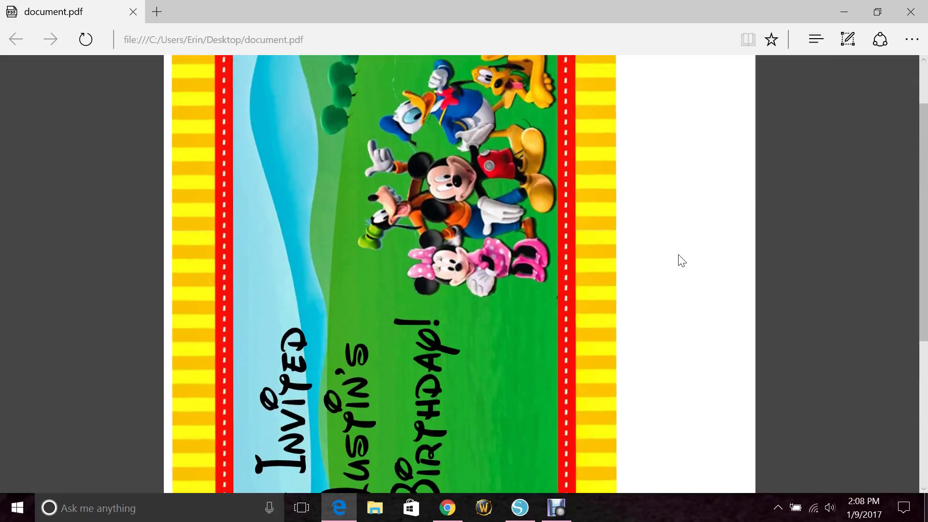
scroll(682, 261, down, 2)
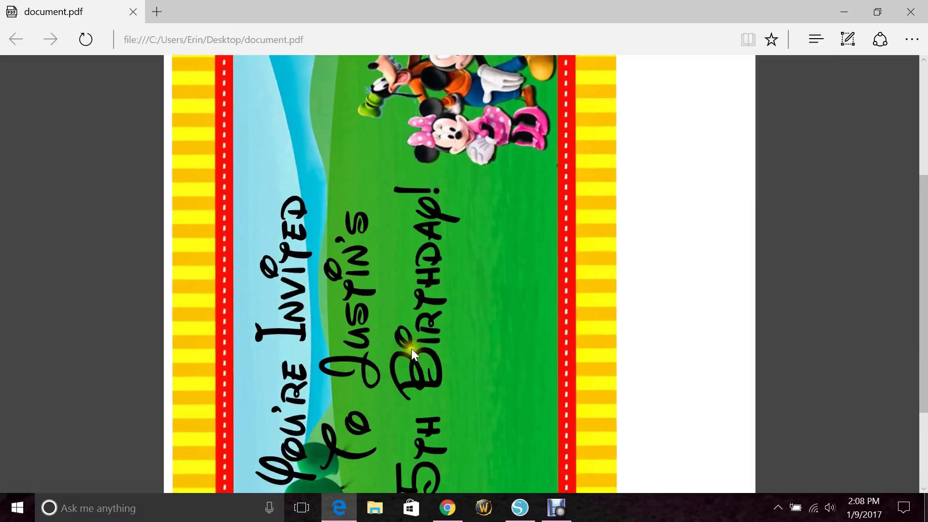
scroll(454, 340, down, 2)
scroll(661, 329, up, 2)
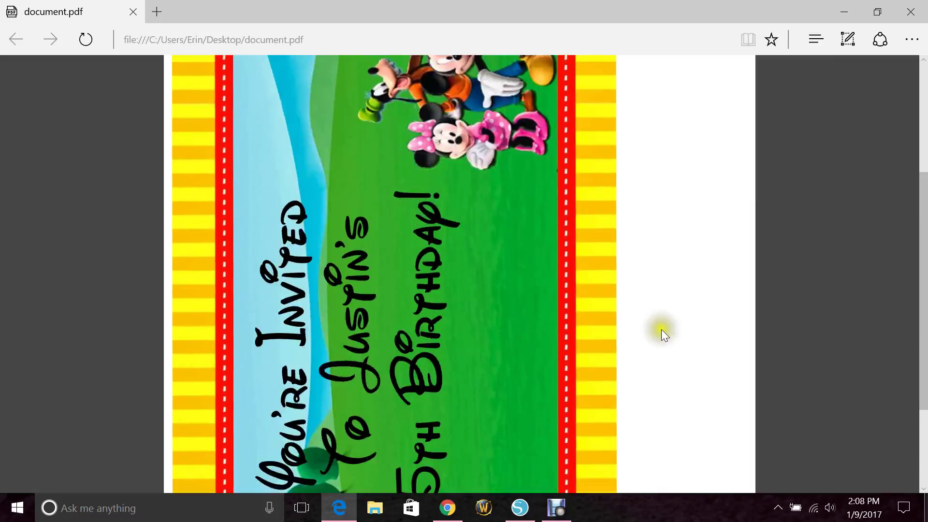
scroll(661, 329, up, 4)
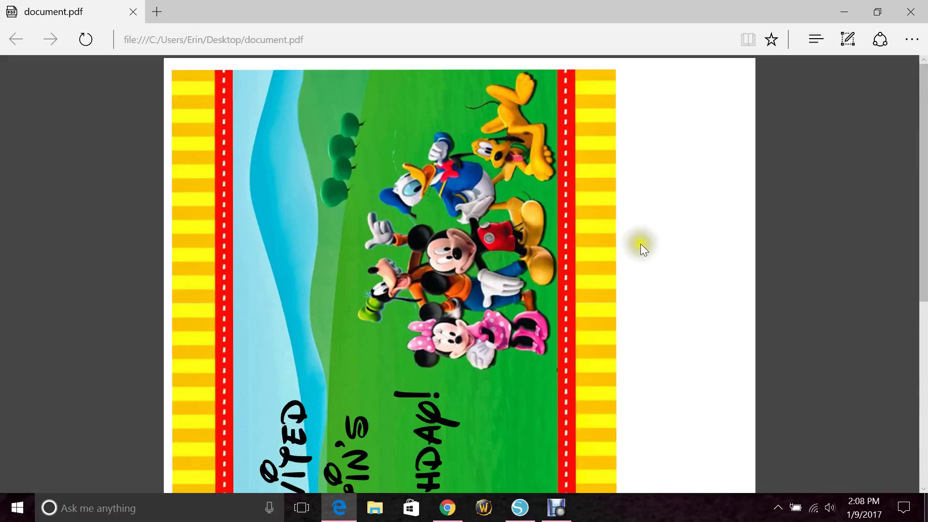